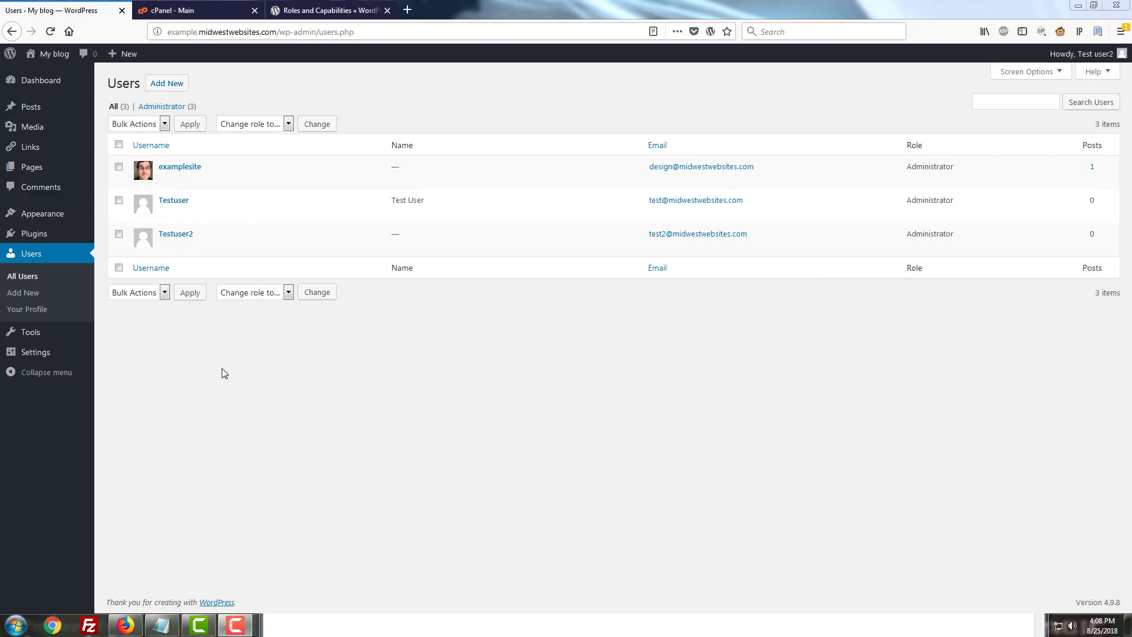
- Open Testuser's Edit User page and expand the Role dropdown, which still shows Administrator
mouse_move(161, 217)
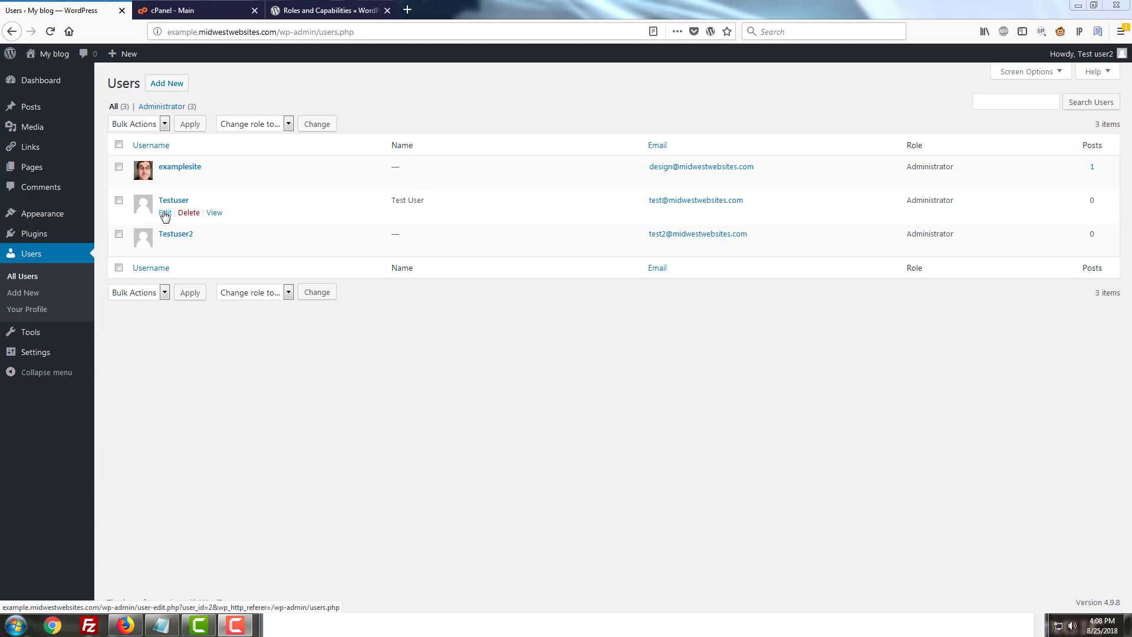
click(165, 214)
scroll(266, 236, down, 1)
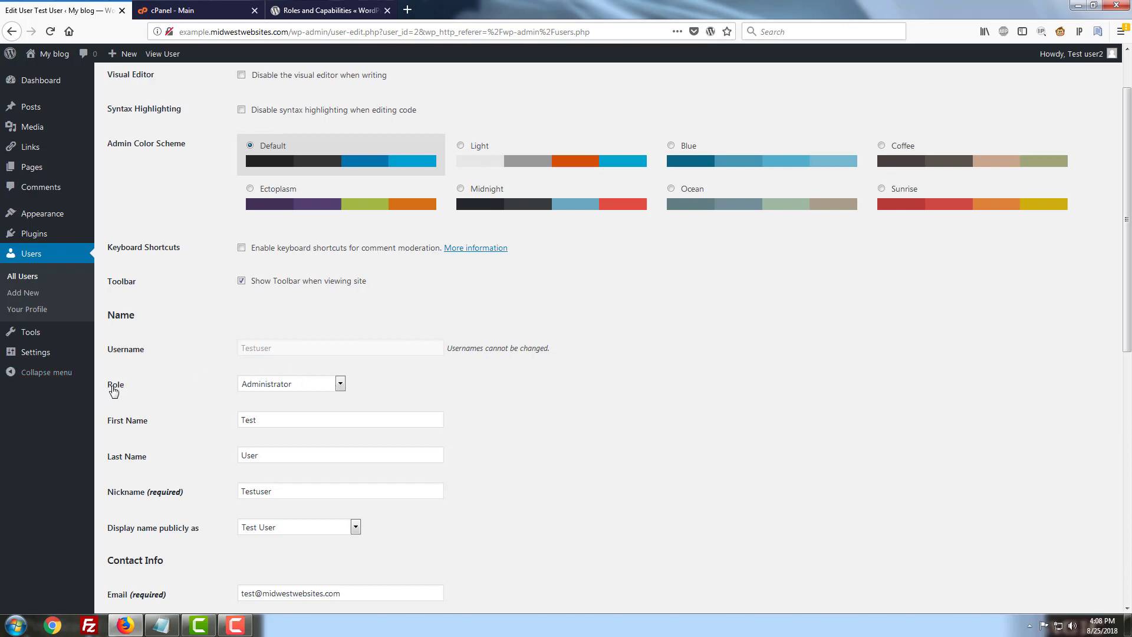
click(289, 384)
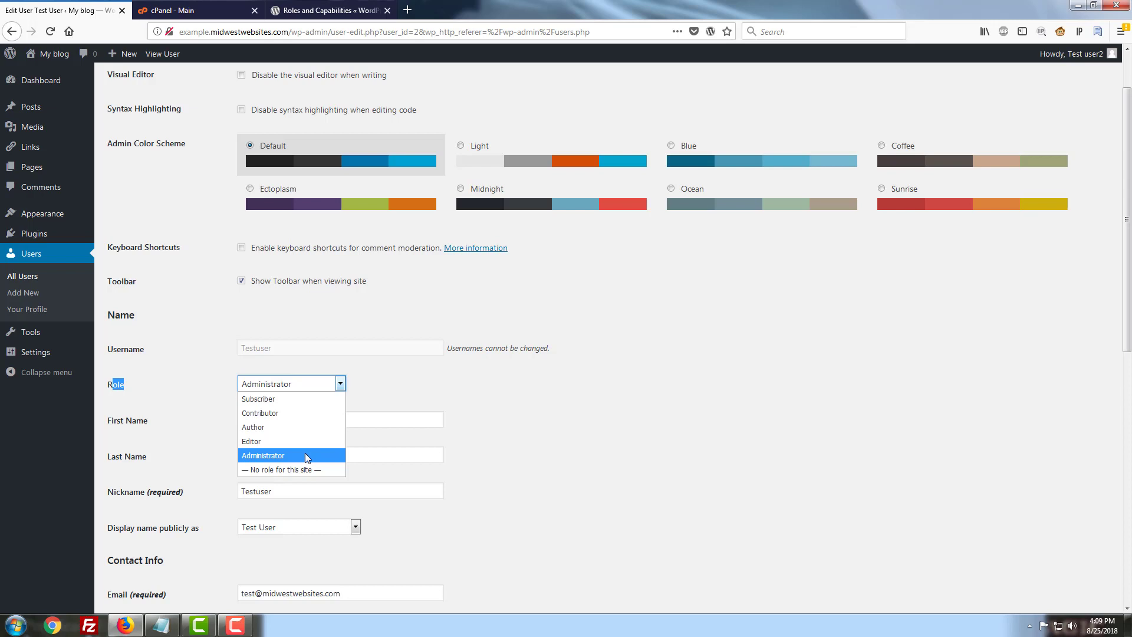
- Switch to the Codex Roles and Capabilities page listing the Administrator capabilities
click(333, 5)
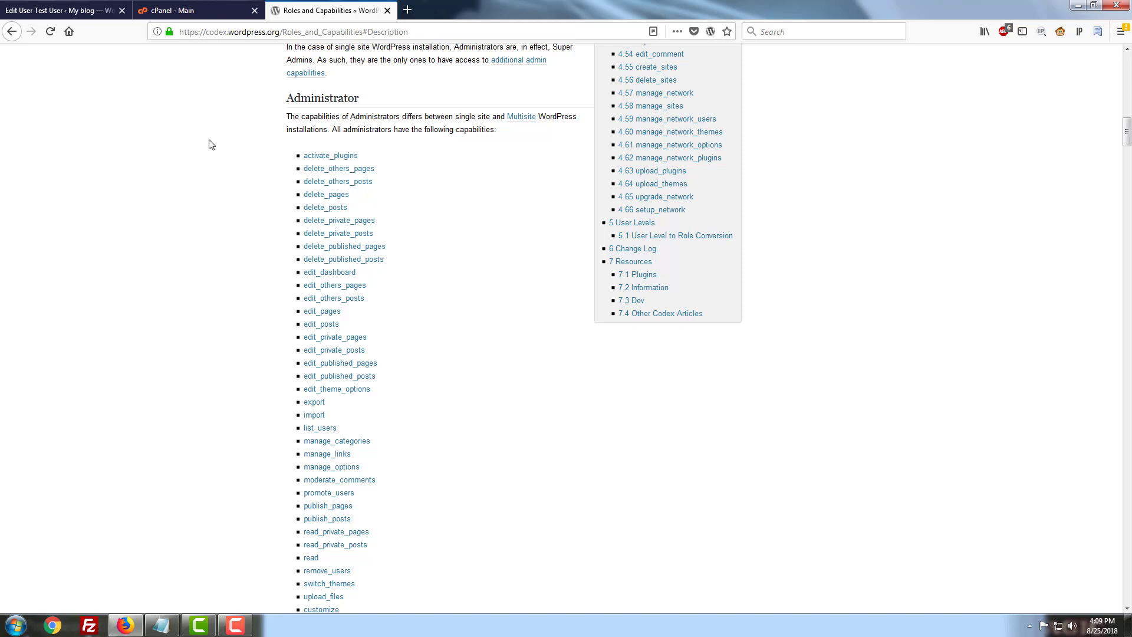
- Search cPanel functions for 'php' and launch phpMyAdmin from the Databases section
click(181, 10)
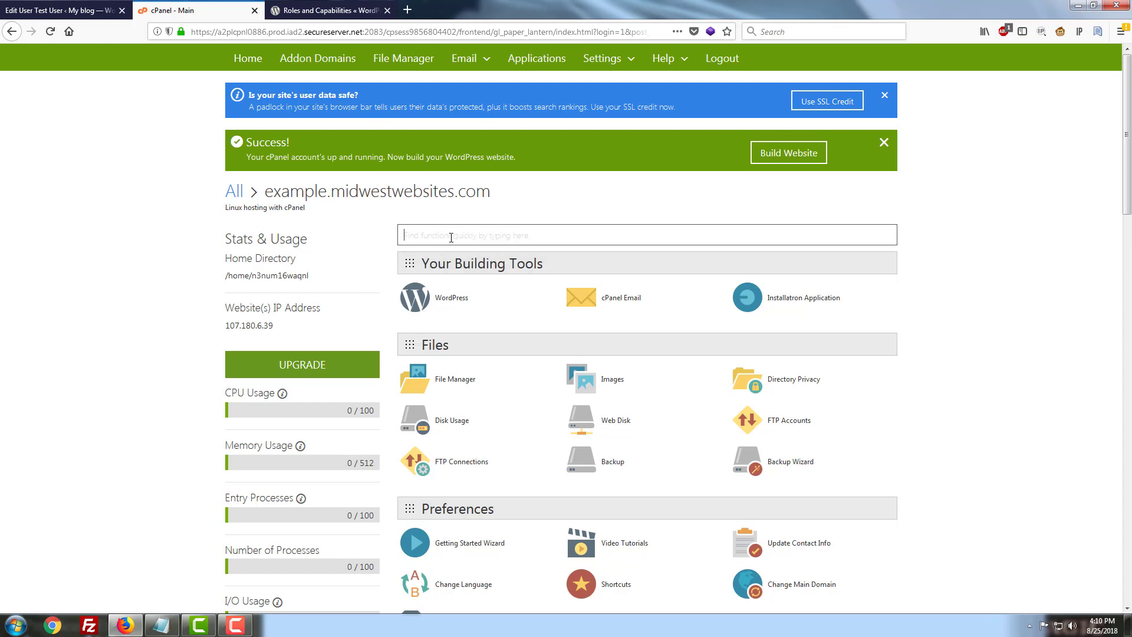
text(php)
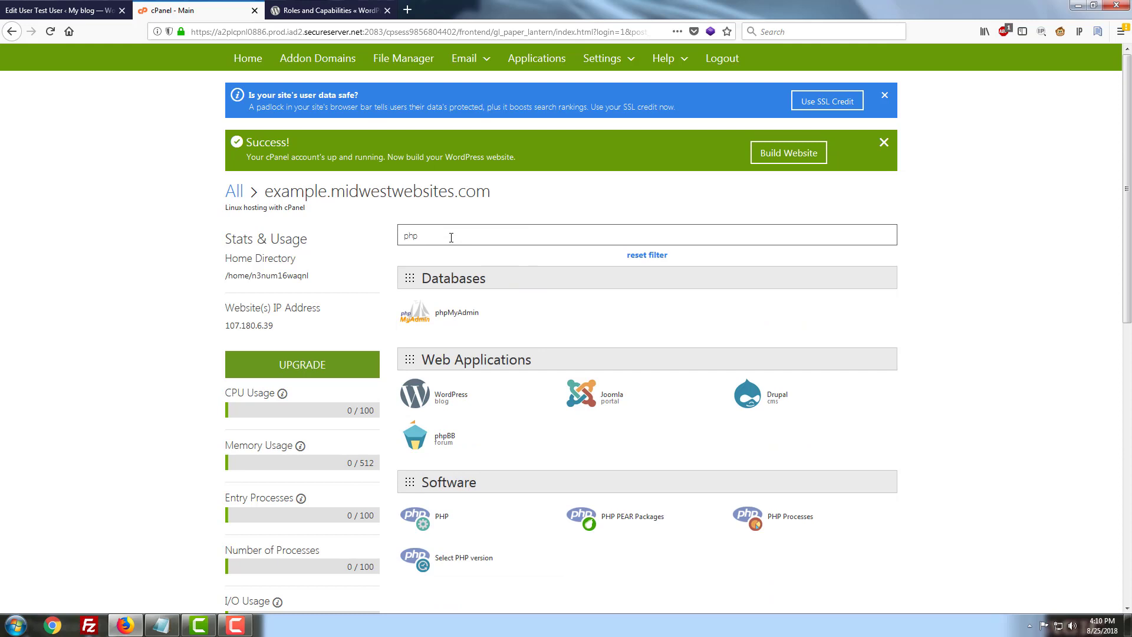
click(453, 319)
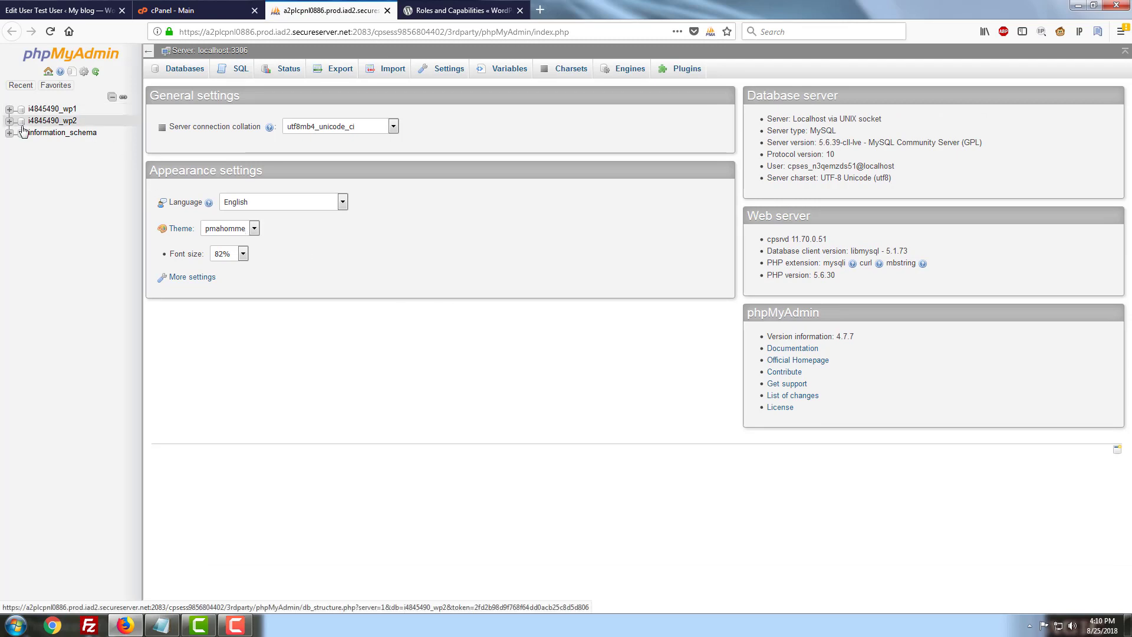
- Browse the wp_users table of i4845490_wp2, showing examplesite, Testuser and Testuser2
click(40, 121)
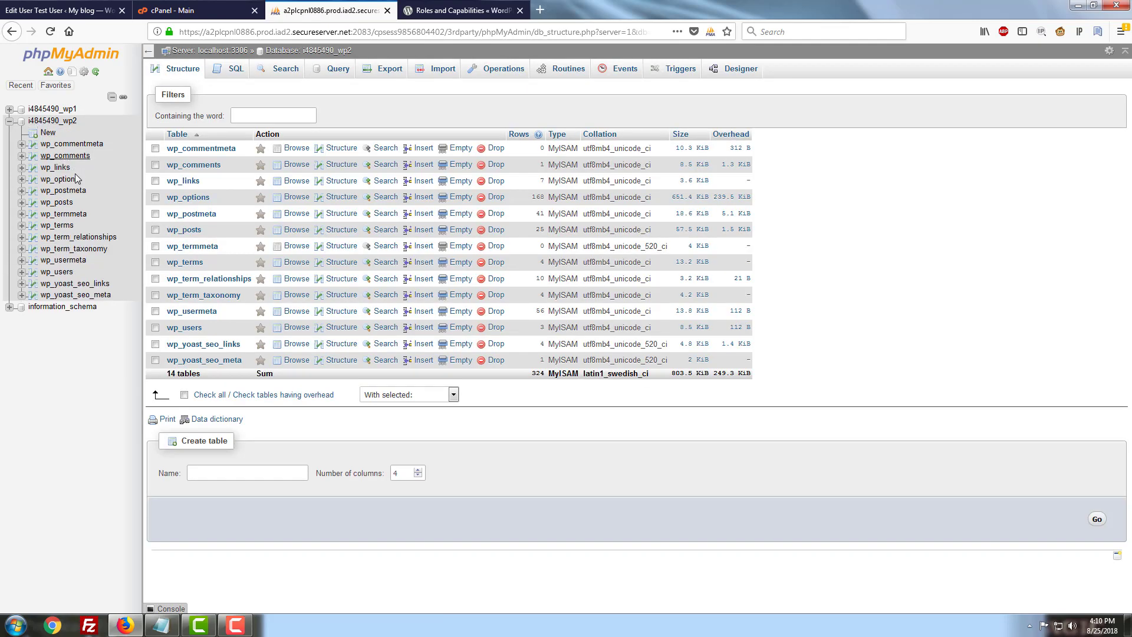
click(63, 273)
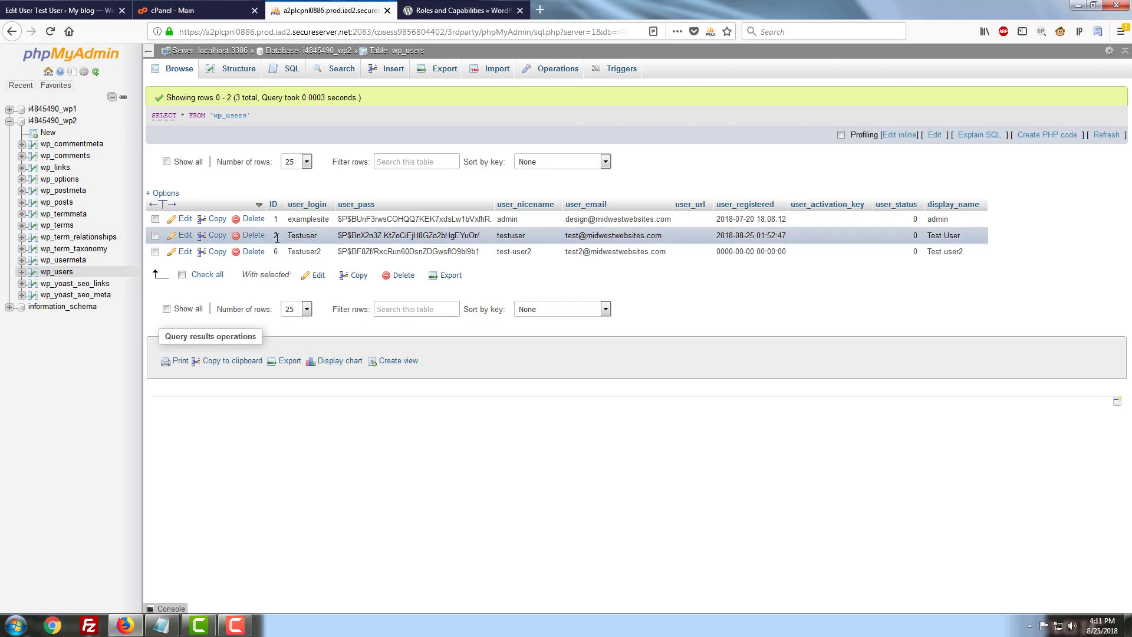
- Browse the wp_usermeta table and sort its rows by user_id
click(69, 267)
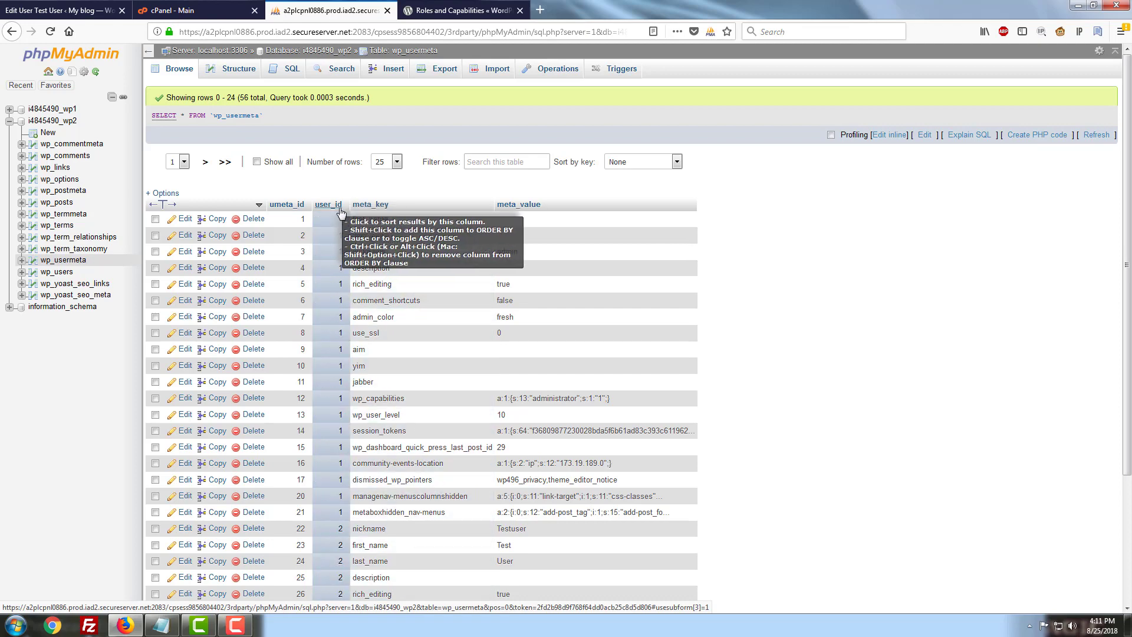
scroll(416, 398, down, 3)
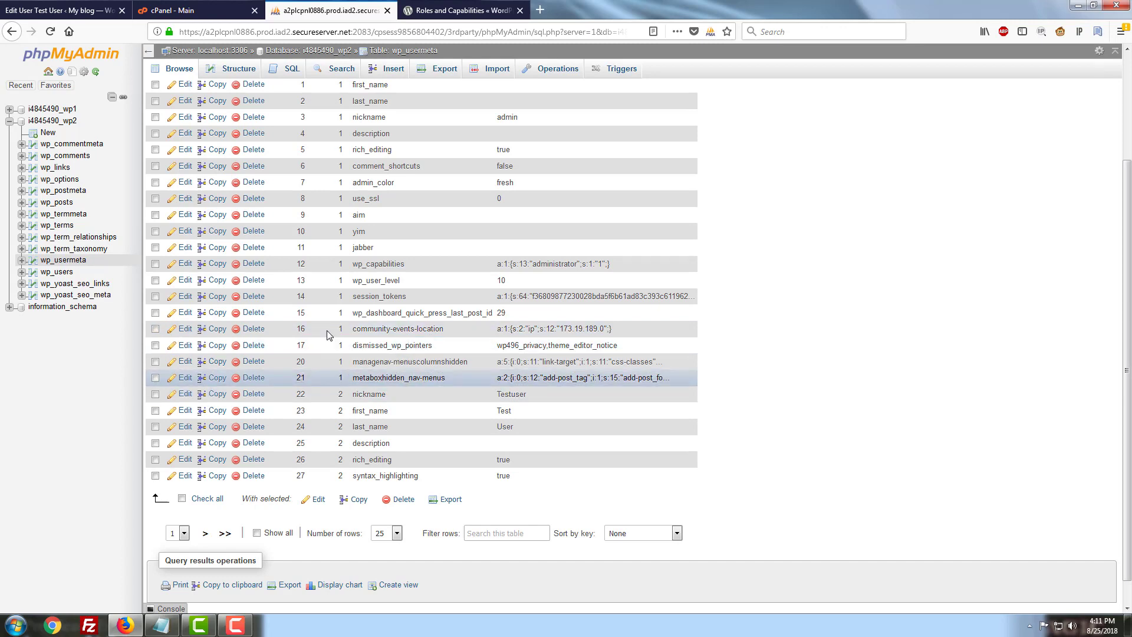
scroll(345, 225, up, 3)
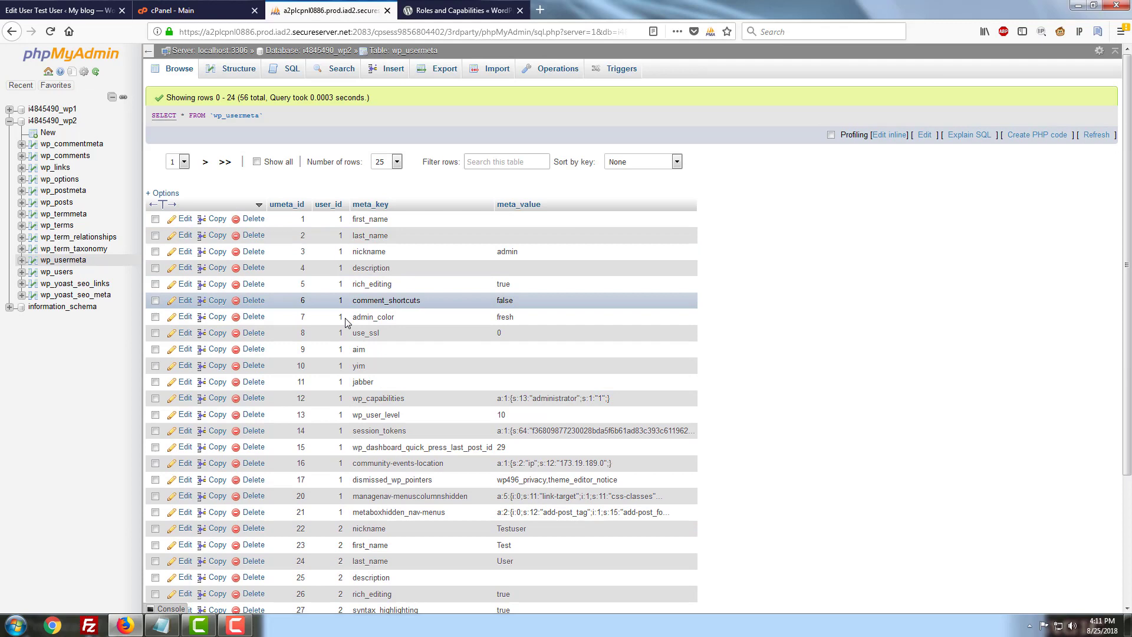
click(335, 207)
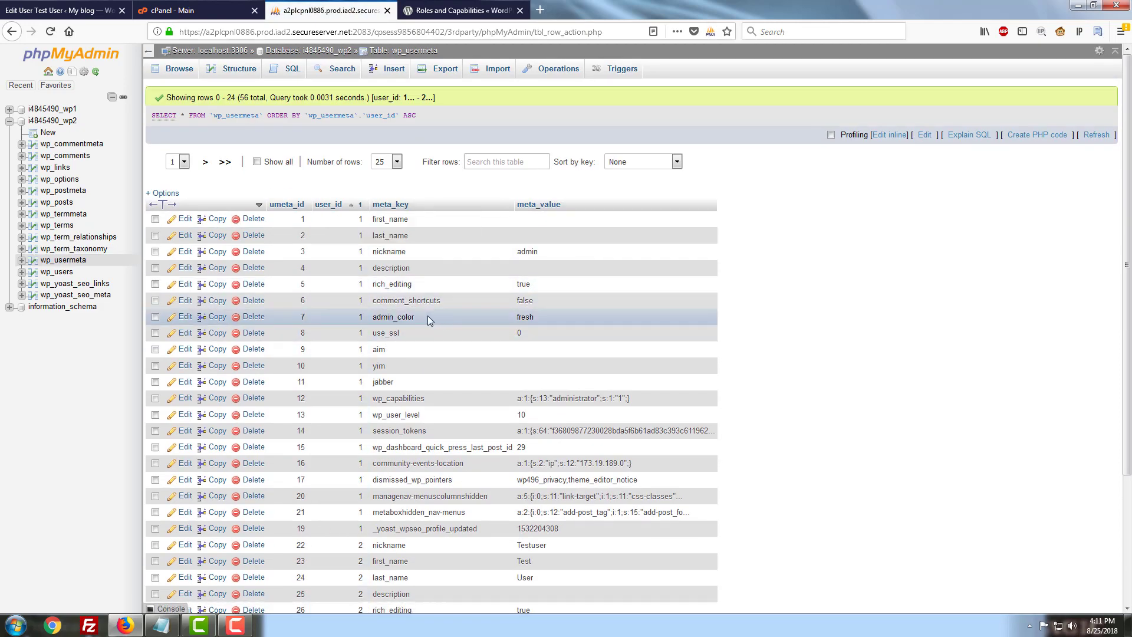
- Go to page 2 and mark row 33, user 2's wp_capabilities set to administrator
scroll(466, 413, down, 3)
scroll(468, 410, down, 2)
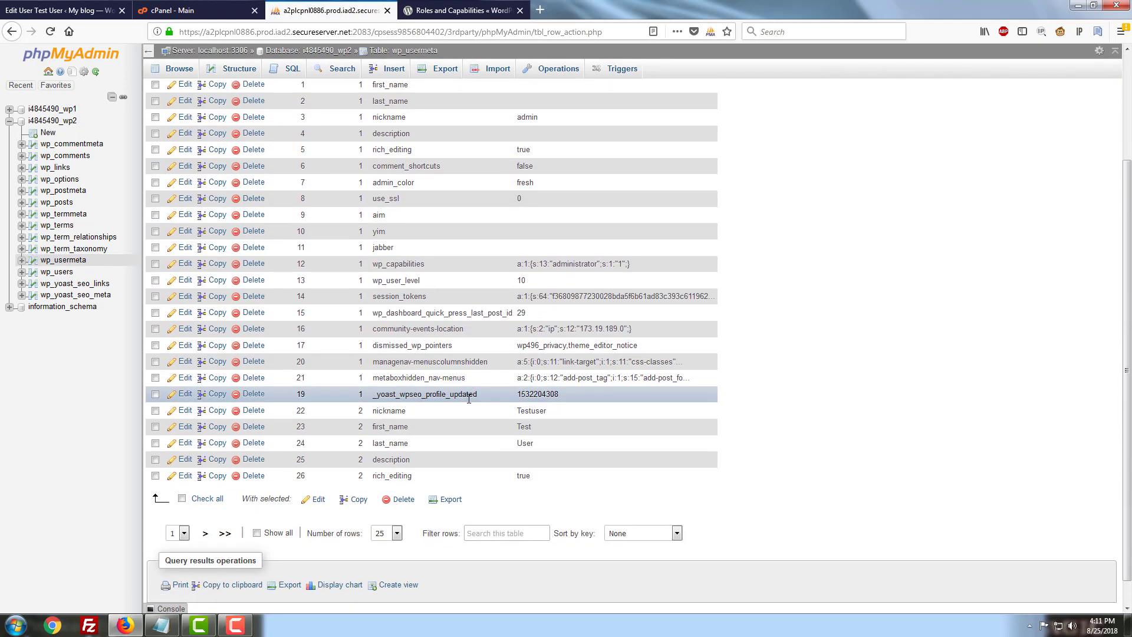
scroll(201, 275, up, 4)
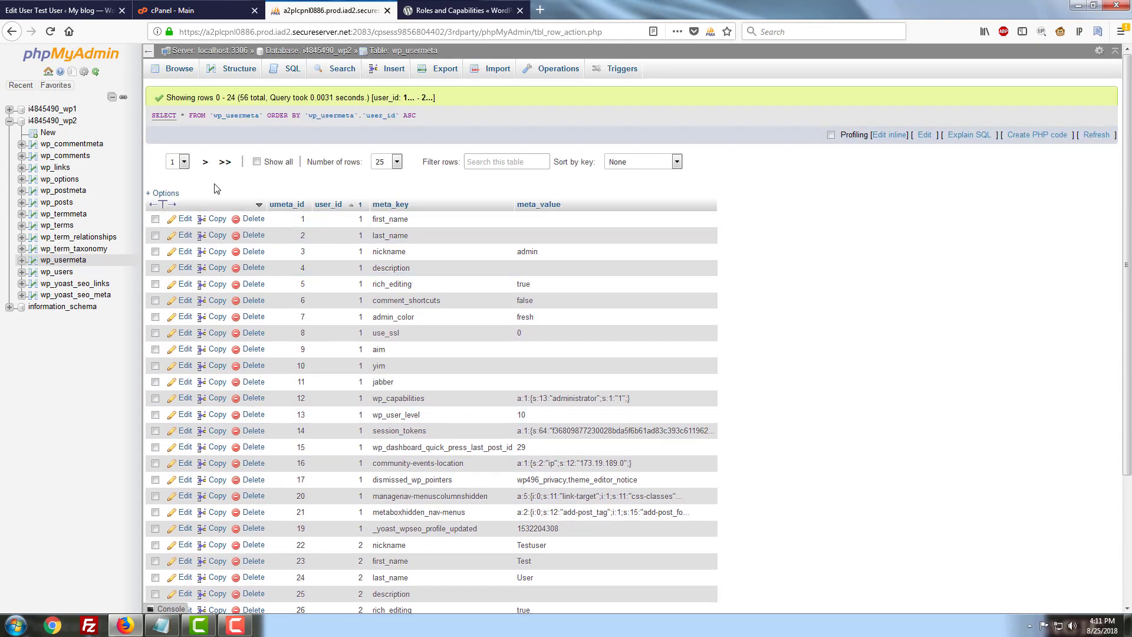
click(205, 165)
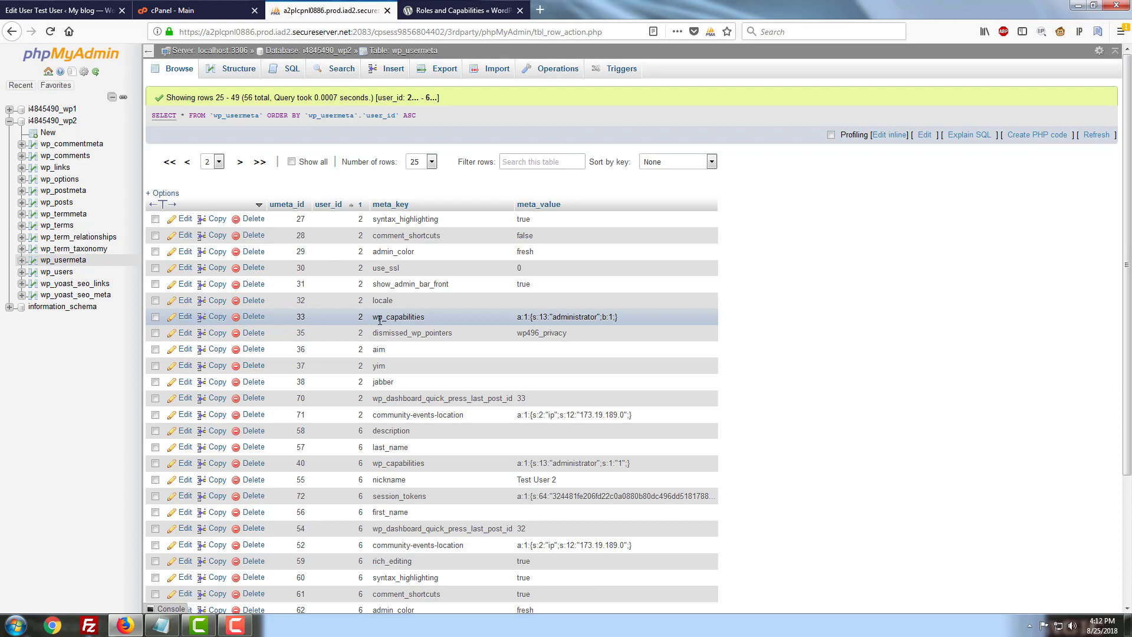
drag(375, 318, 388, 315)
- Open row 33 for editing and bring the Notepad list of role capability strings alongside
click(186, 318)
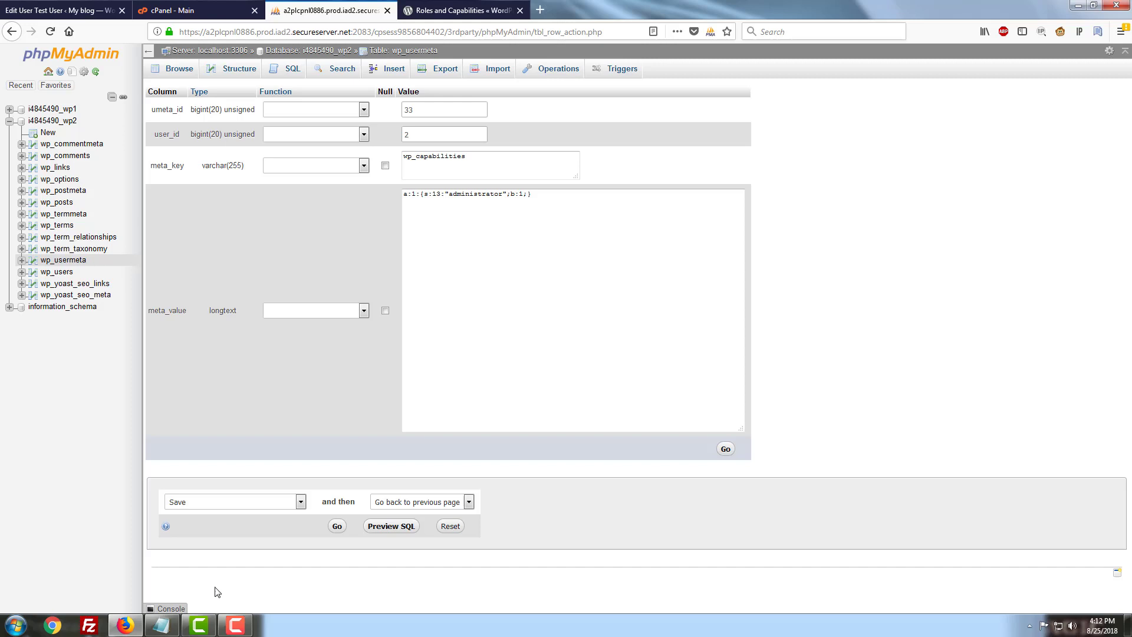
click(161, 625)
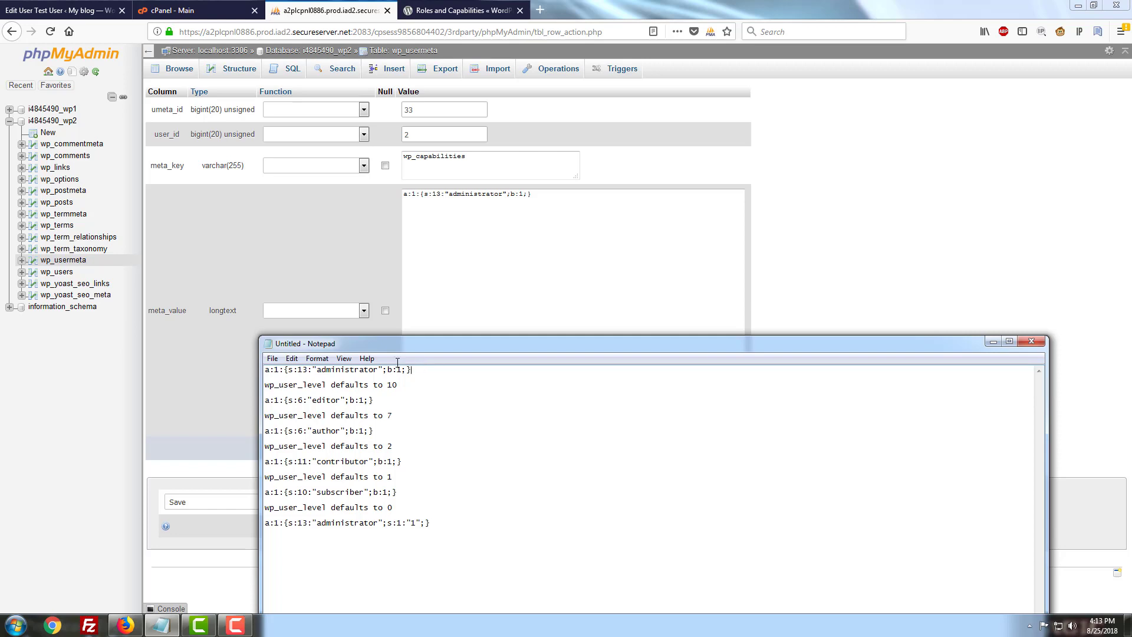
- Review each role's capability string in Notepad, then select the subscriber line for copying
drag(412, 369, 264, 370)
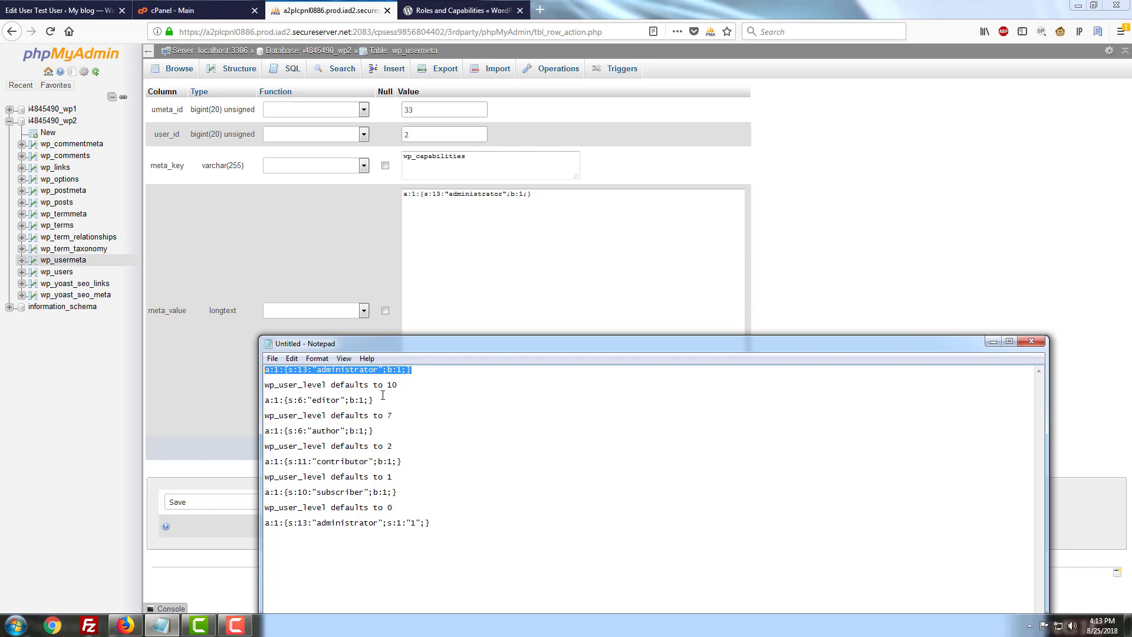
drag(376, 400, 267, 399)
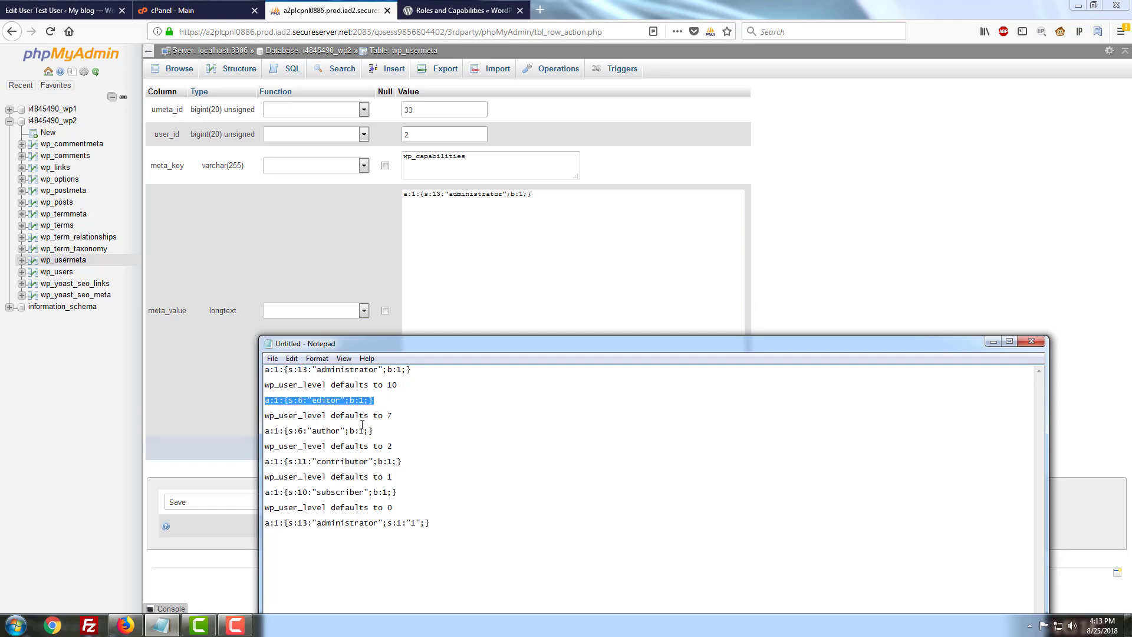
drag(375, 431, 265, 433)
click(264, 437)
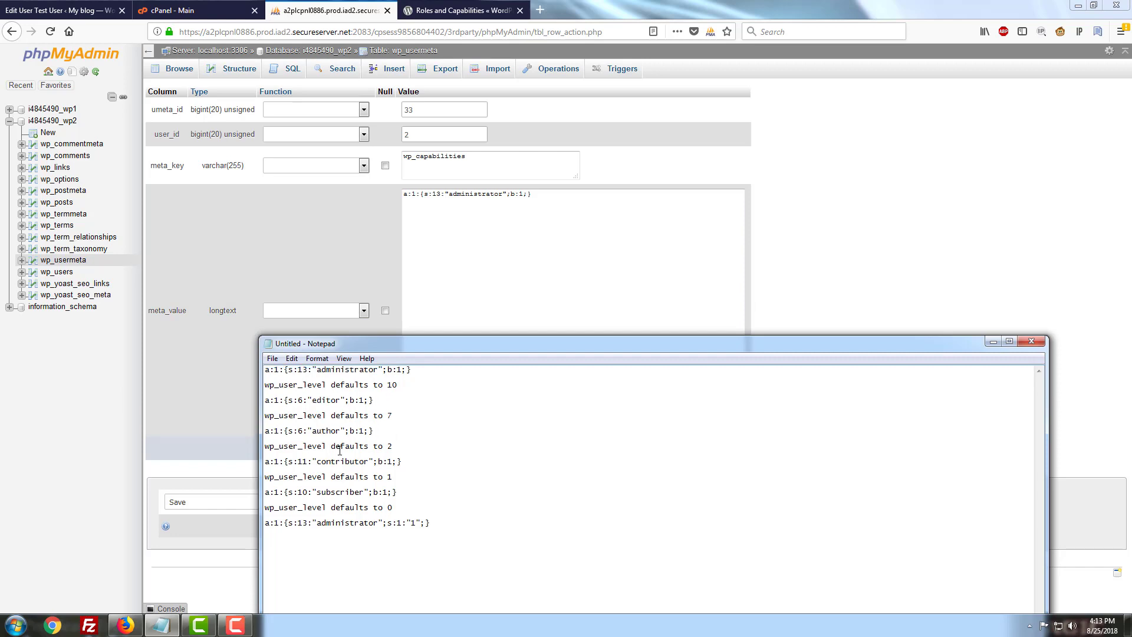
drag(407, 462, 263, 466)
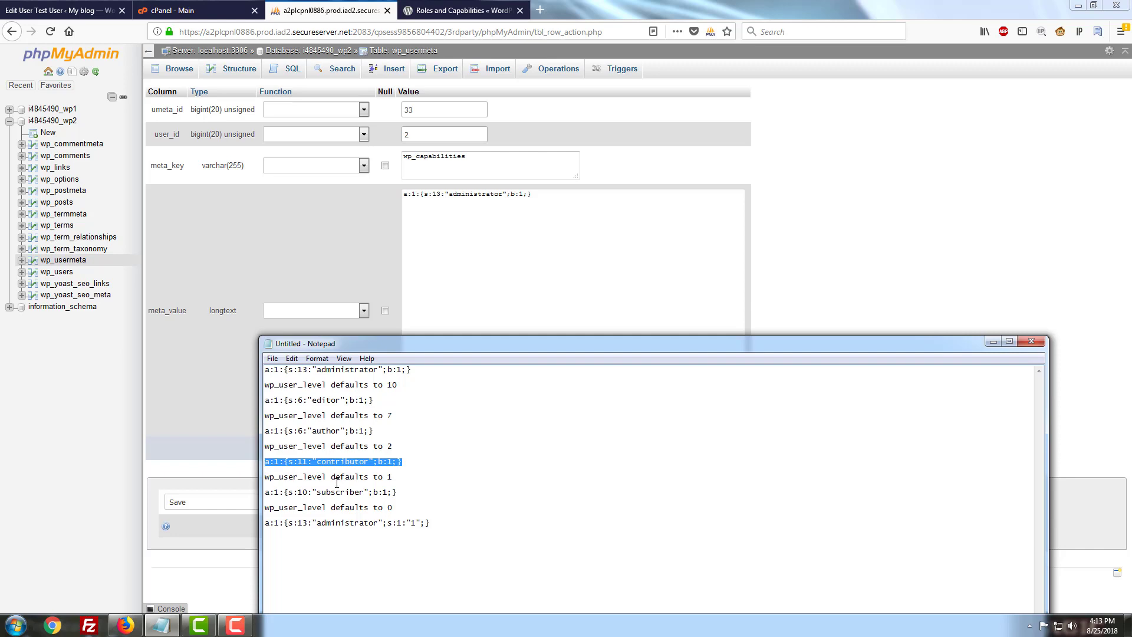
drag(412, 490, 262, 496)
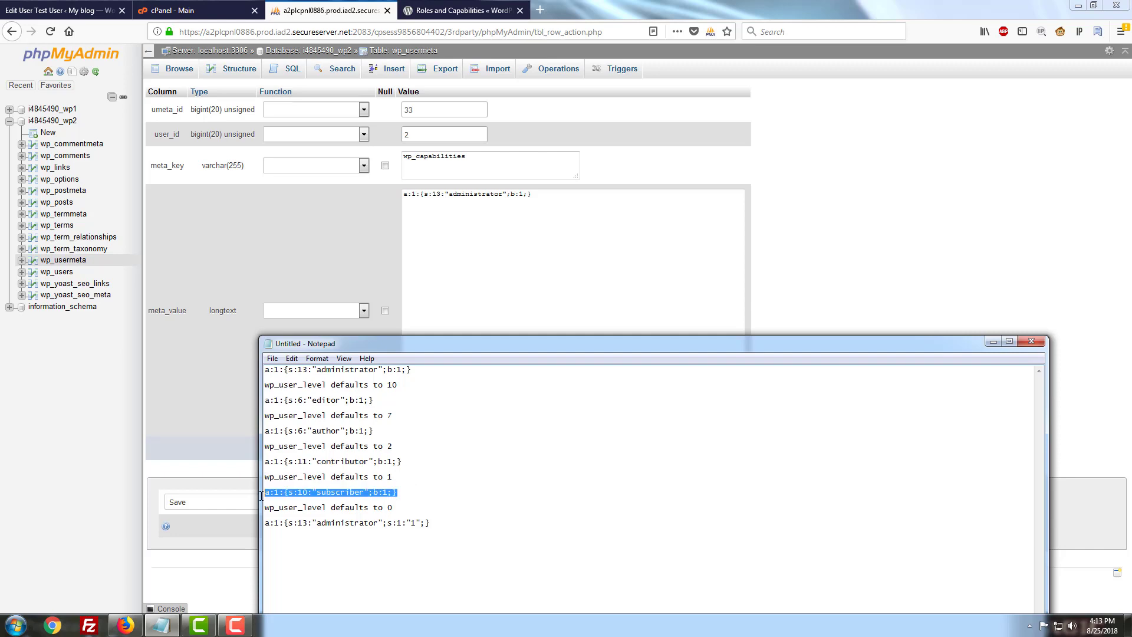
click(456, 537)
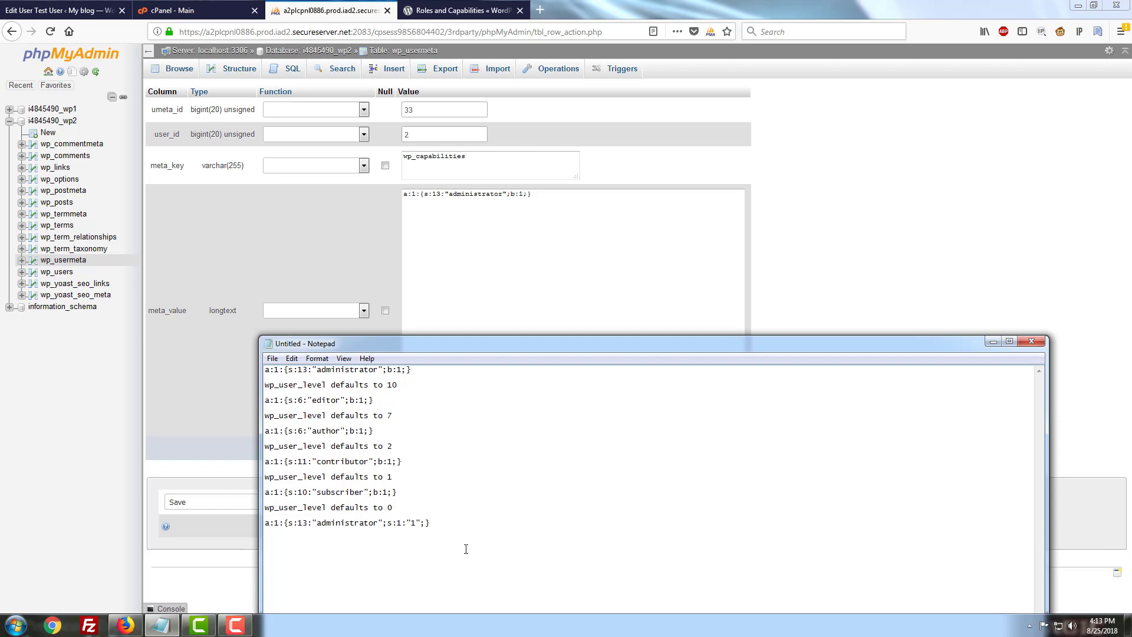
drag(466, 549, 268, 571)
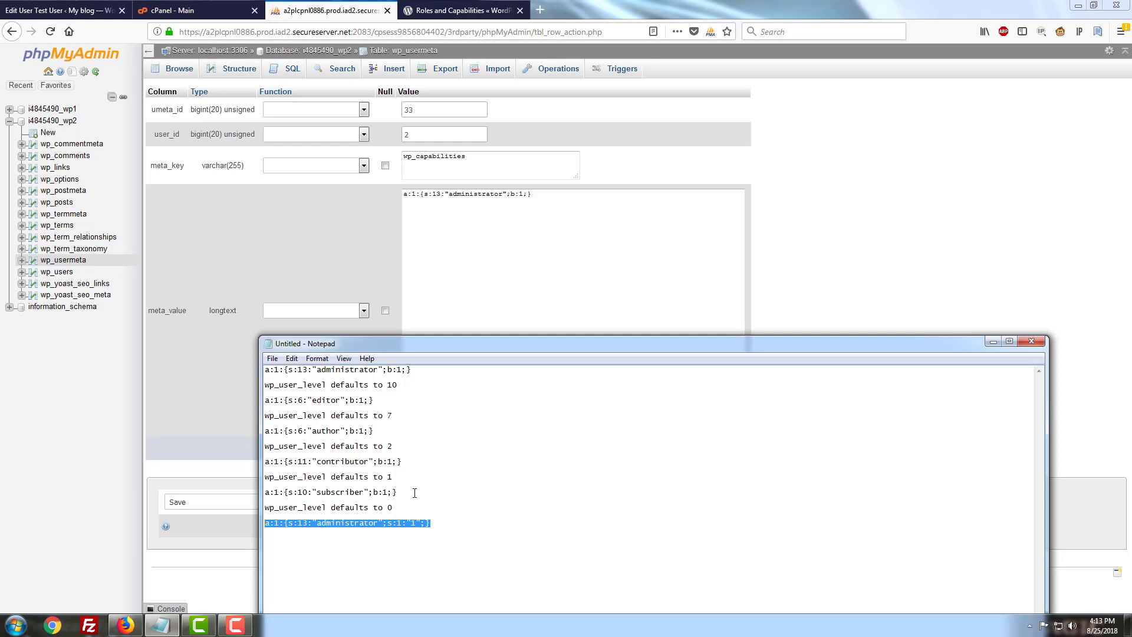
drag(413, 492, 258, 493)
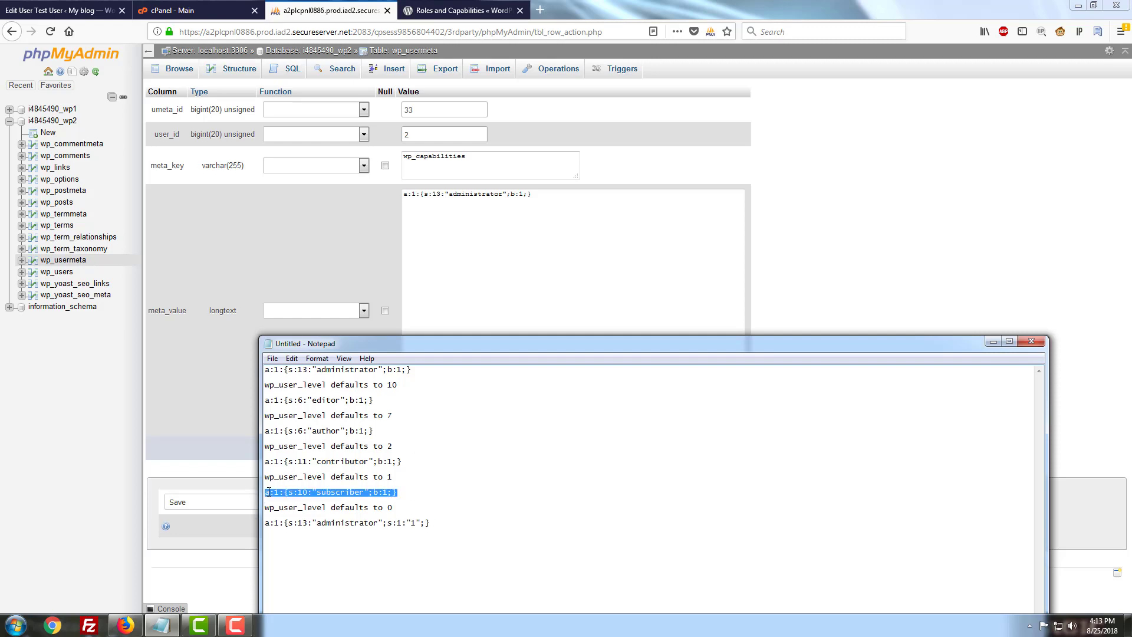
right_click(259, 492)
- Replace row 33's meta_value with the copied a:1:{s:10:"subscriber";b:1;} string and save it
click(293, 370)
click(561, 194)
drag(561, 195, 179, 219)
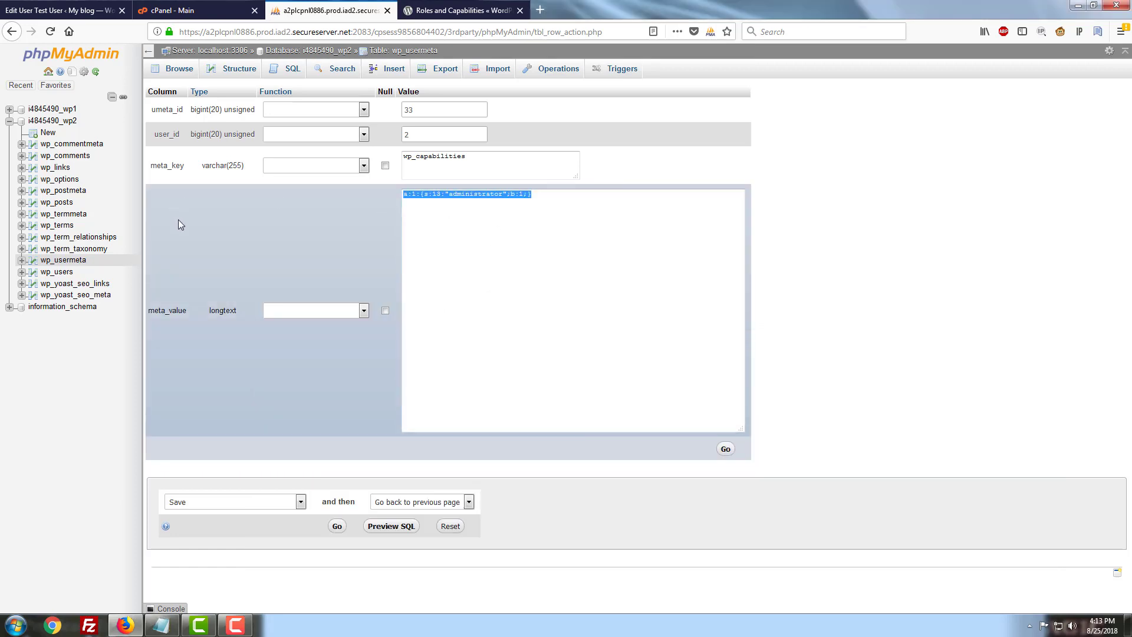
key(Delete)
key(ctrl+v)
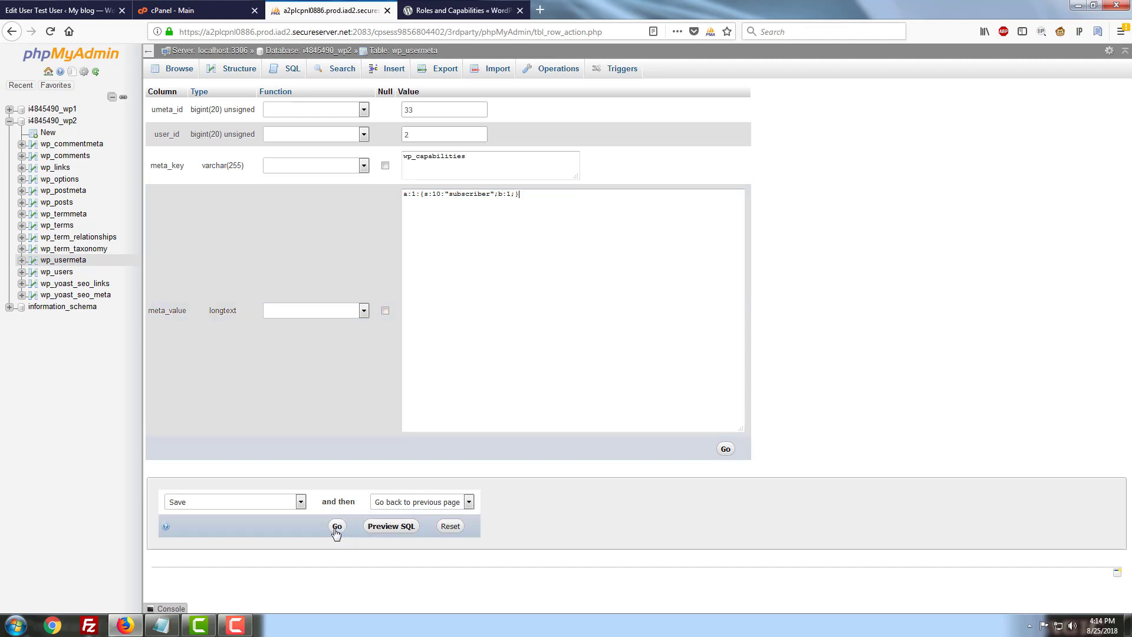
click(337, 527)
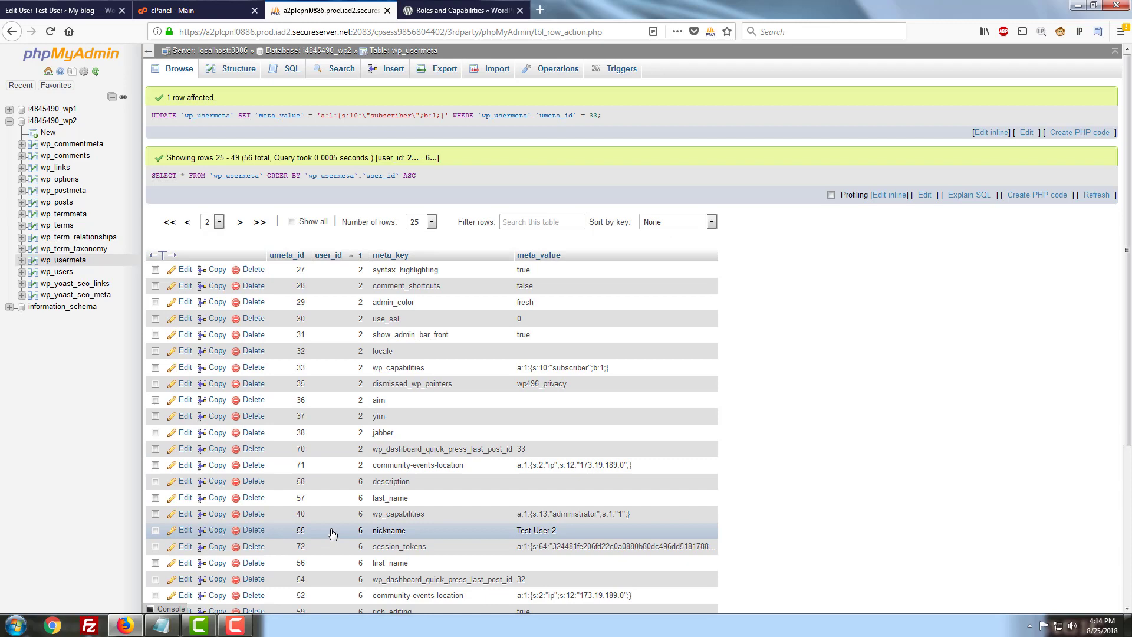
- Reload Testuser's Edit User page and confirm the role now reads Subscriber
click(59, 10)
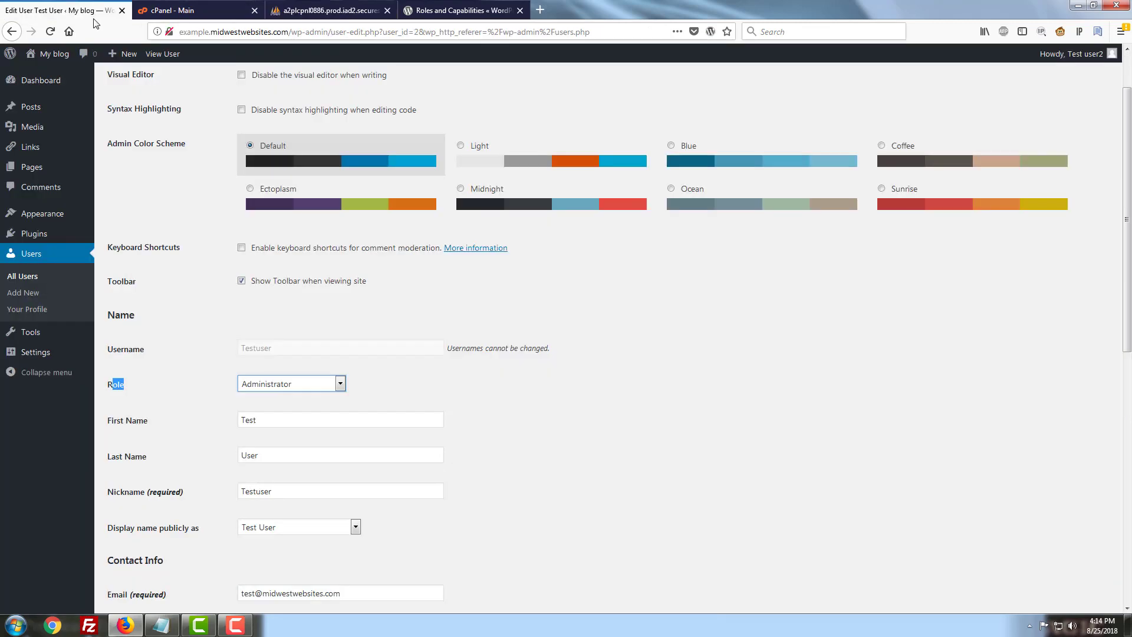
key(F5)
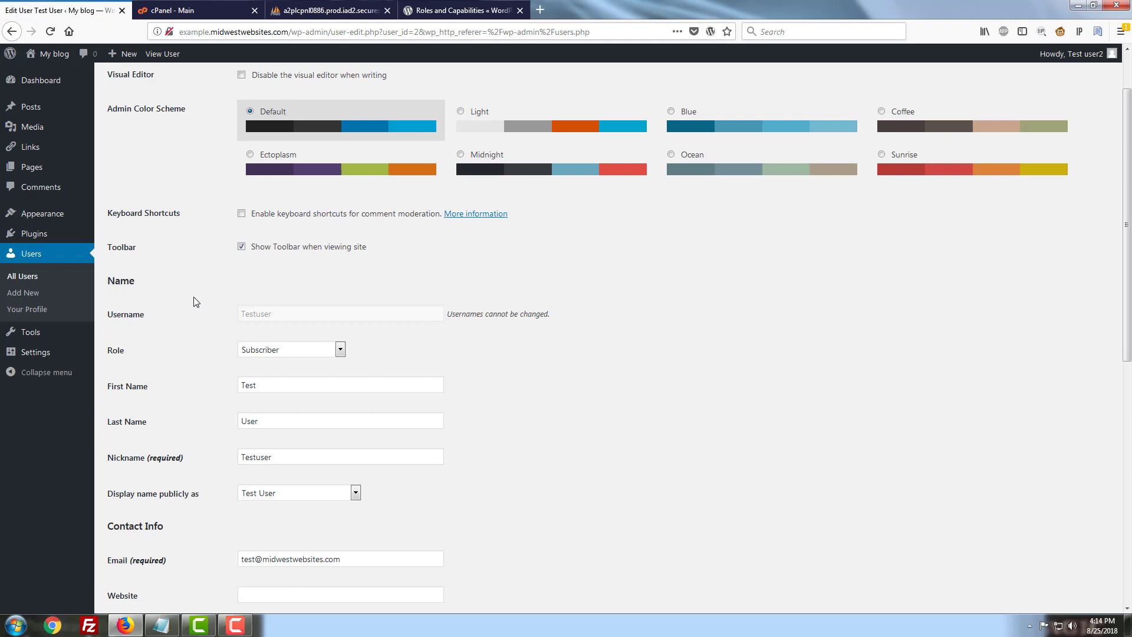
scroll(202, 264, up, 2)
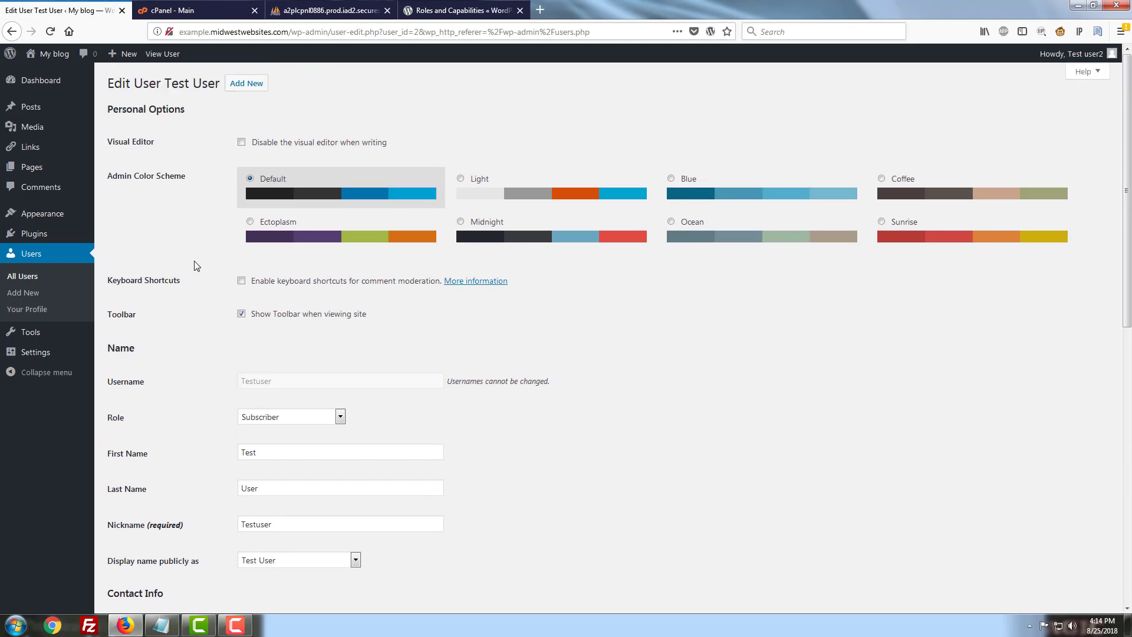